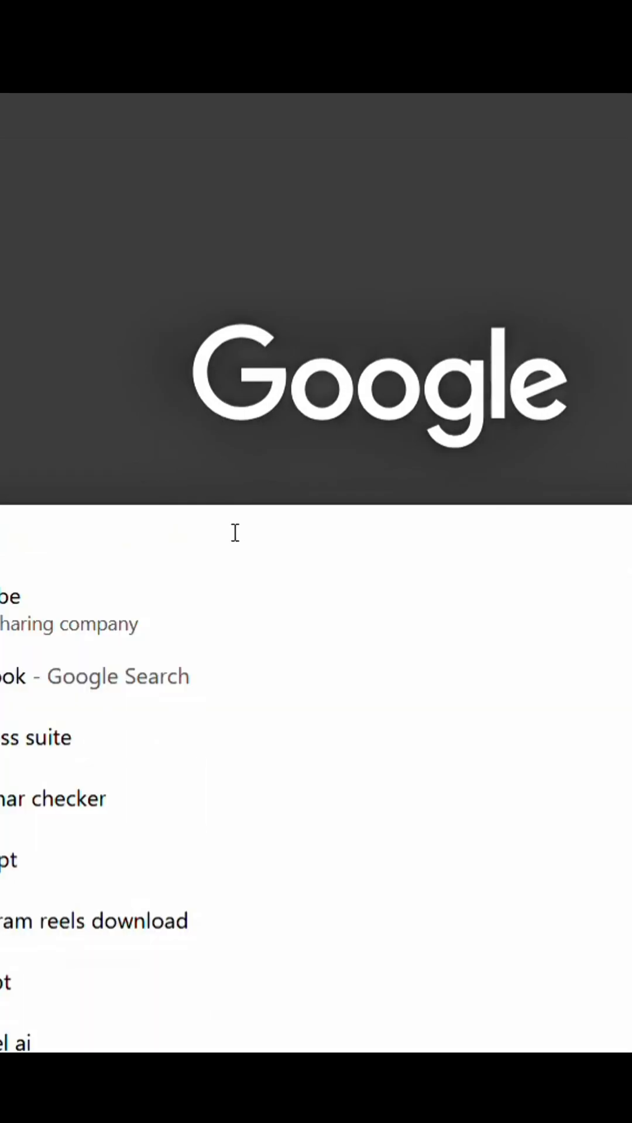
pyautogui.write('gpt ')
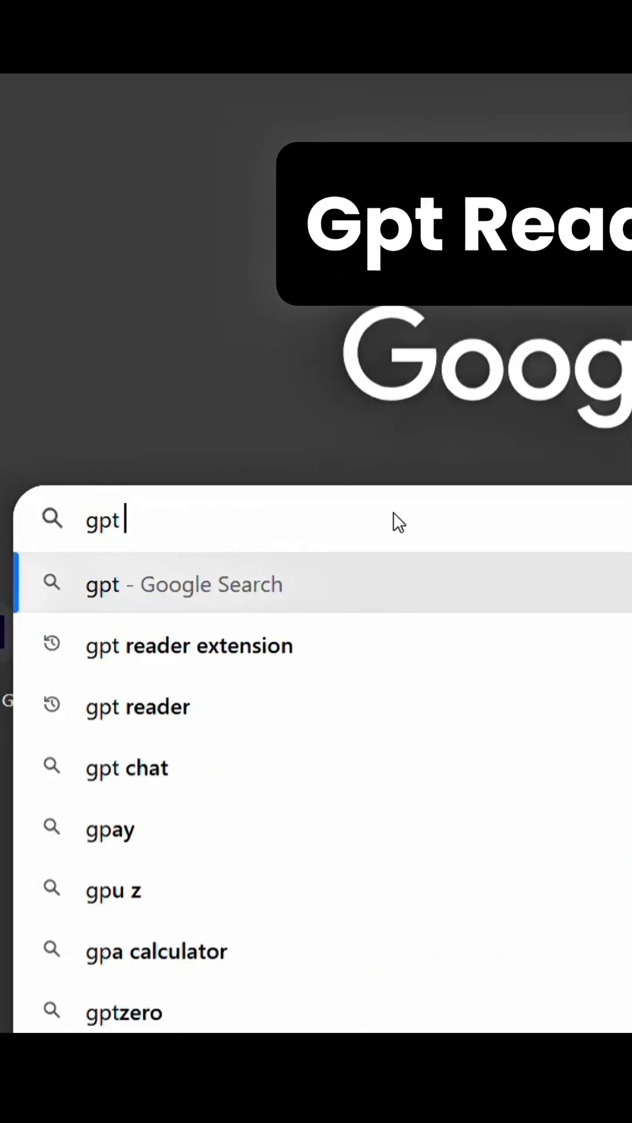
pyautogui.write('reader exte')
# - Run the Google search for 'gpt reader extension'
pyautogui.press('Return')
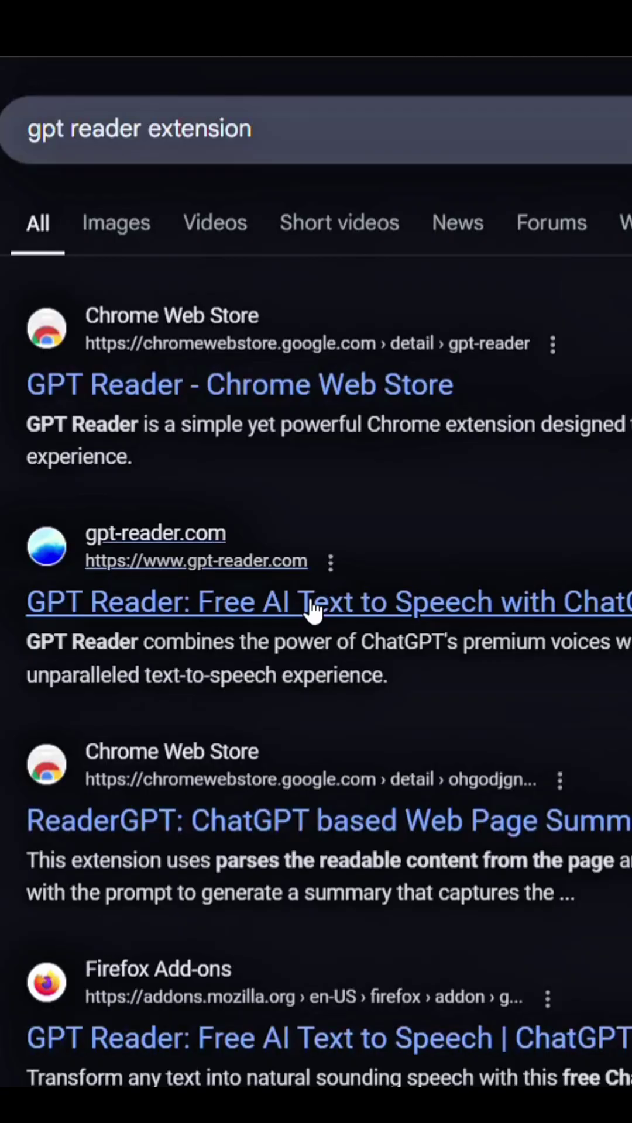
# - Follow the gpt-reader.com result 'GPT Reader: Free AI Text to Speech'
pyautogui.click(311, 605)
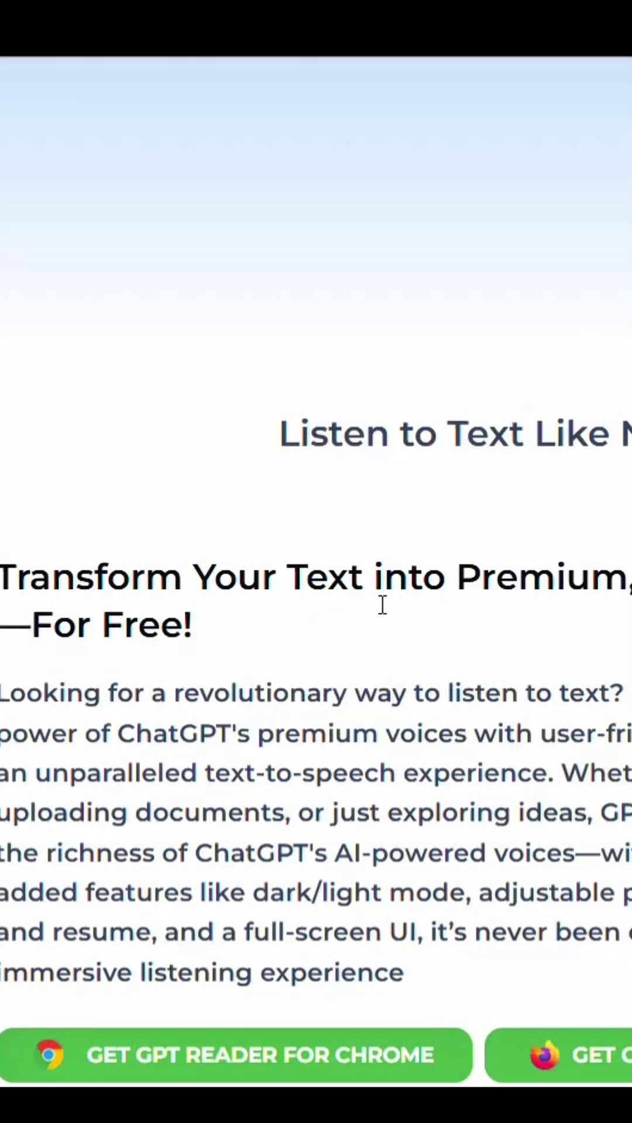
pyautogui.scroll(-3, 381, 604)
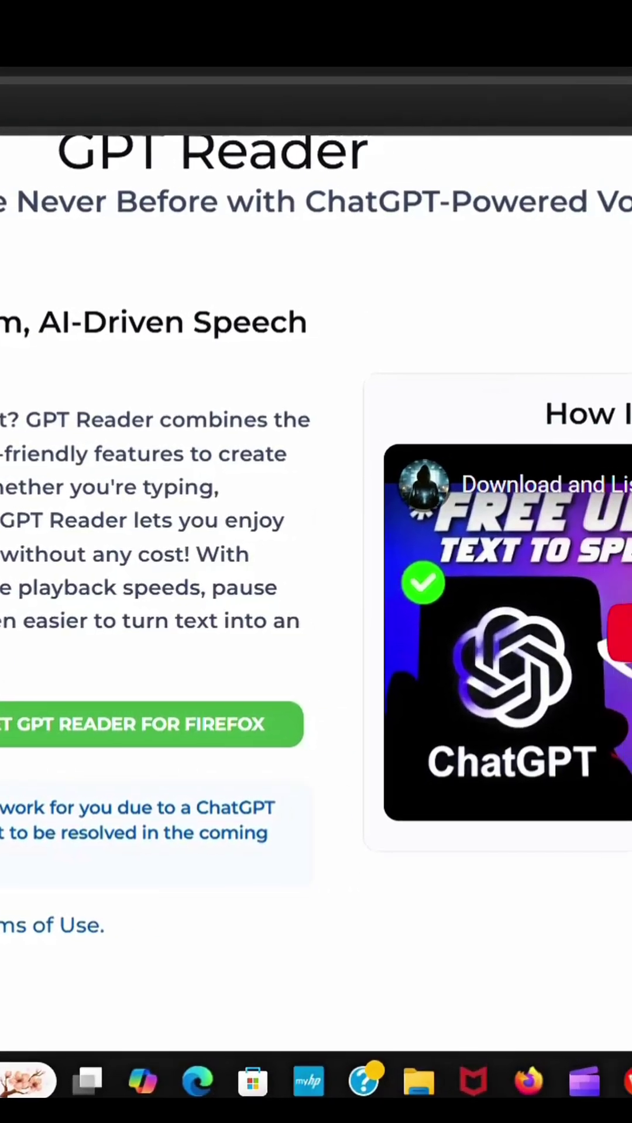
# - Get GPT Reader for Chrome and confirm adding the extension from the Web Store
pyautogui.click(85, 625)
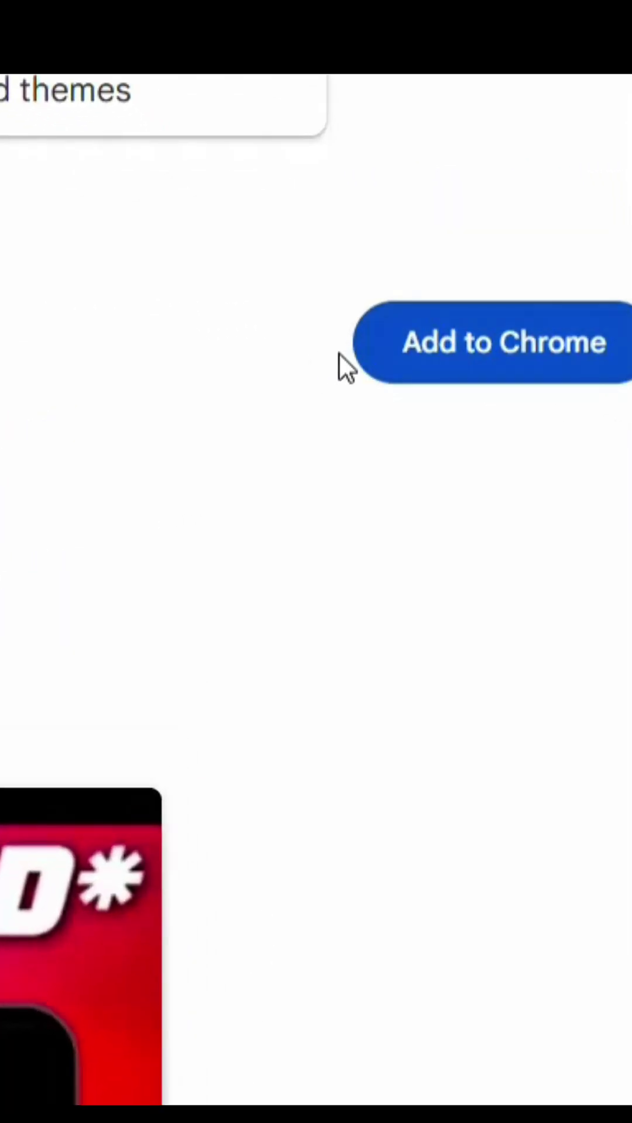
pyautogui.click(368, 351)
pyautogui.click(158, 356)
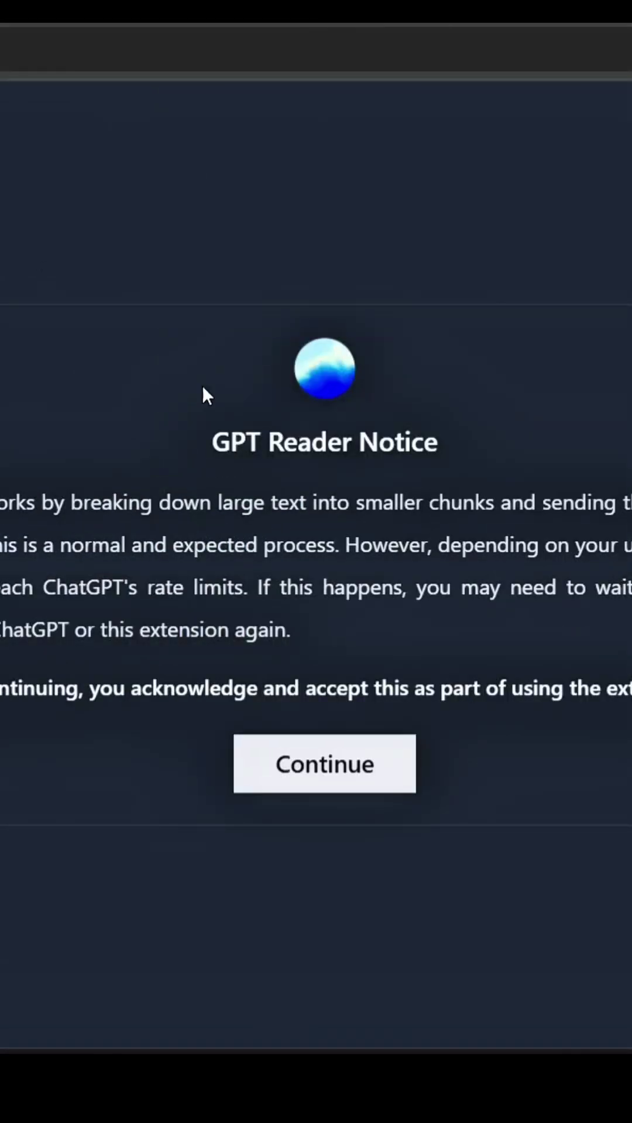
# - Continue past the GPT Reader Notice to the upload-or-enter-text page
pyautogui.click(376, 788)
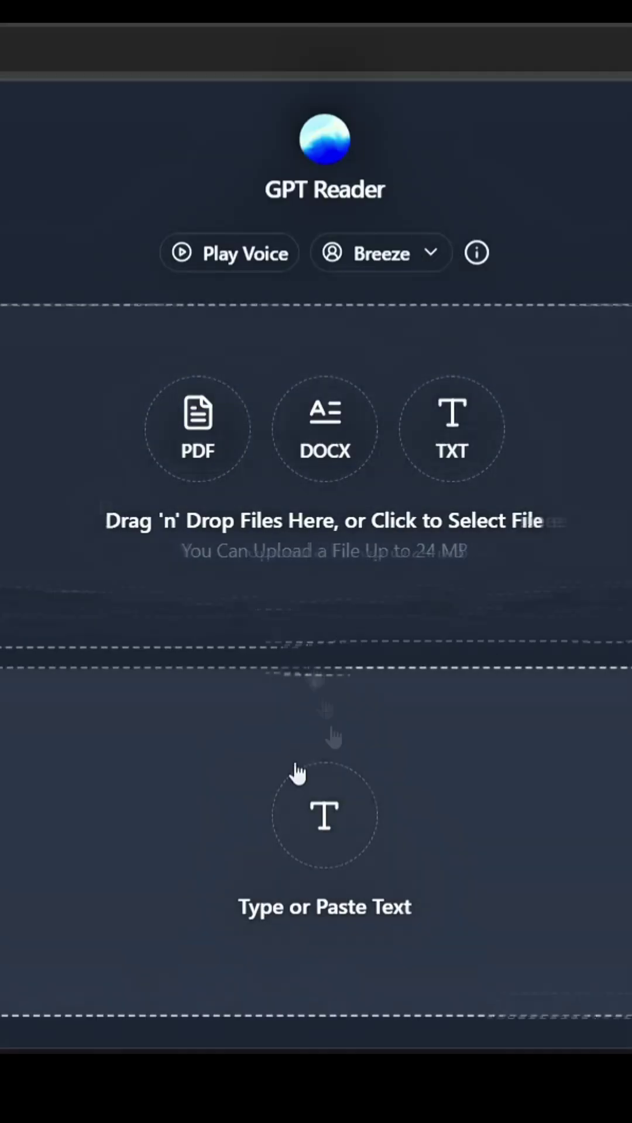
pyautogui.write('how are you. this is free ai to')
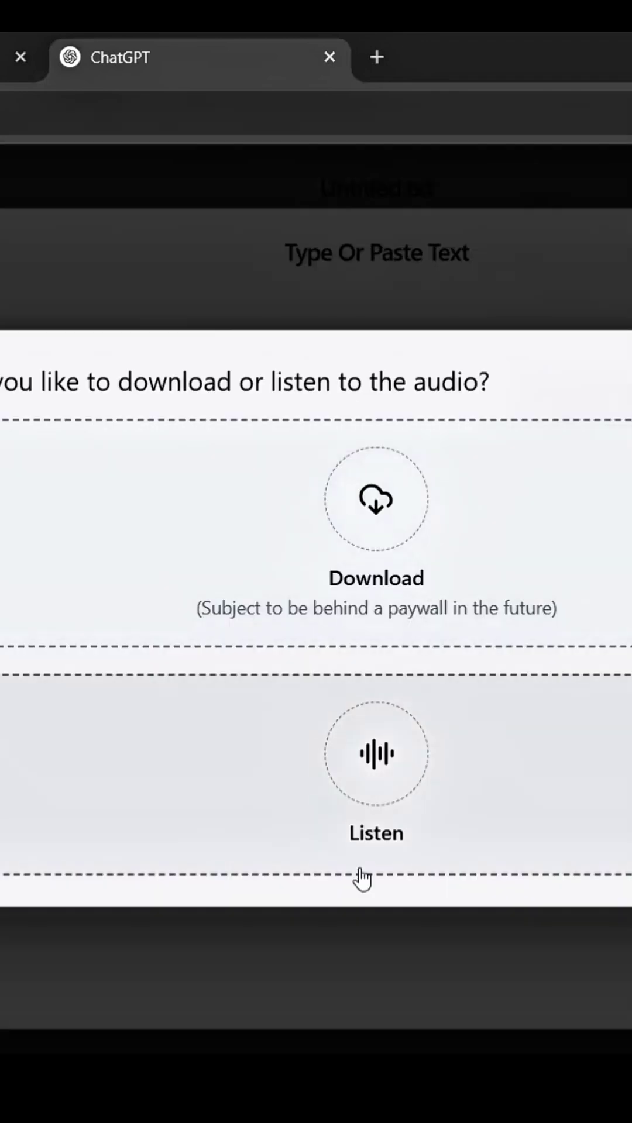